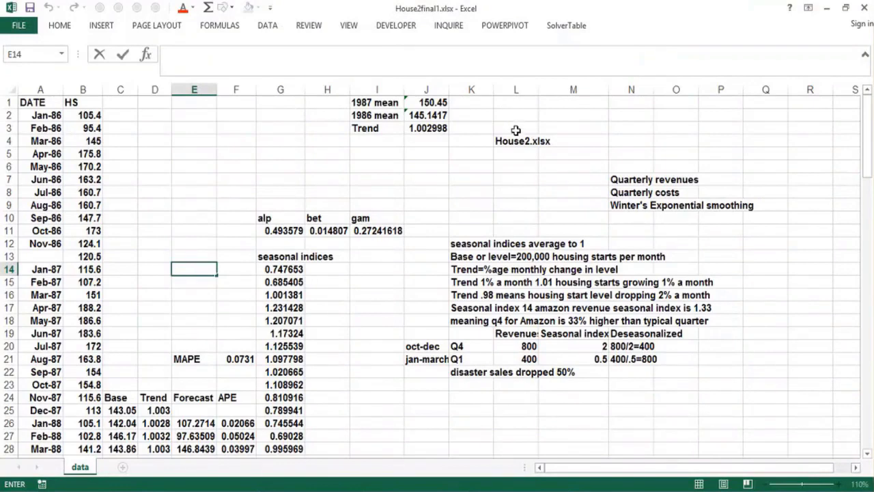
- Enter the note 'Housefinal1.xlsx' in L4, then correct it to 'House2final1.xlsx'
click(516, 141)
text(House)
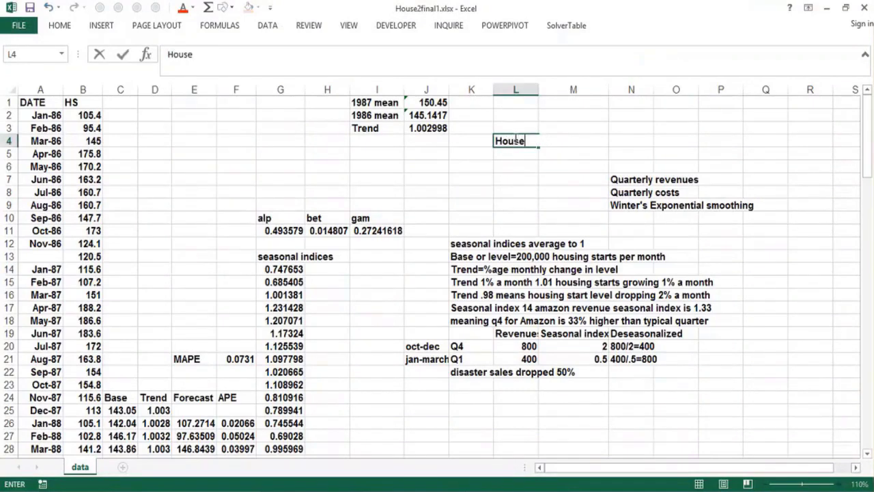
text(final1.xlsx)
key(Return)
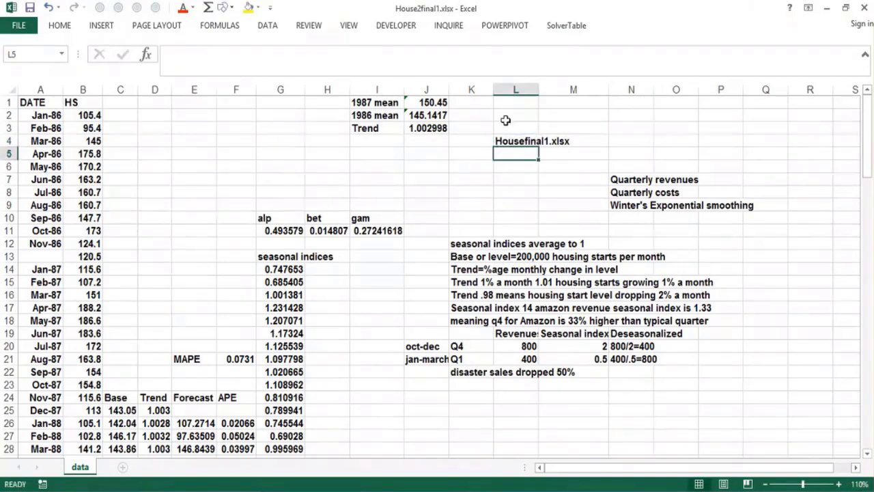
click(502, 140)
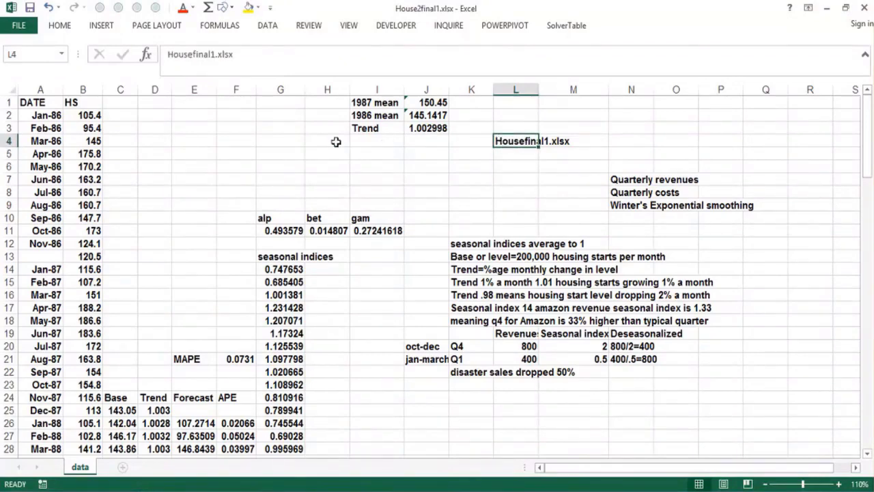
click(193, 55)
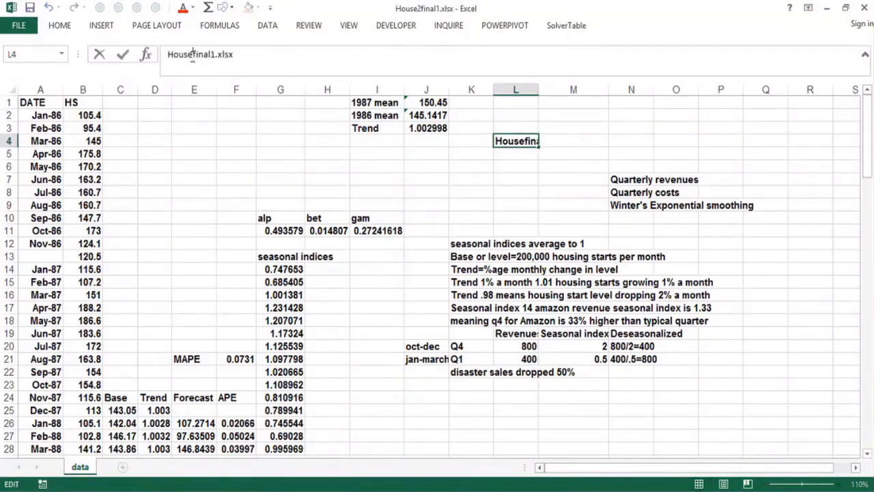
text(2)
key(Return)
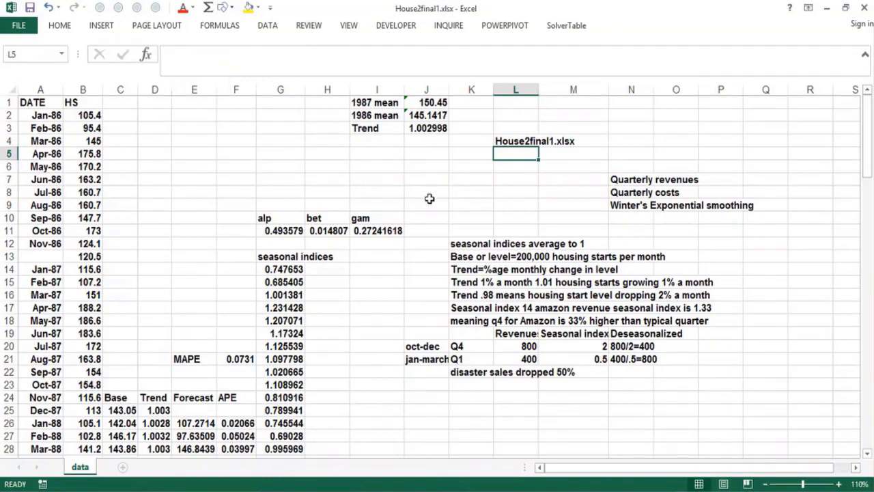
click(471, 201)
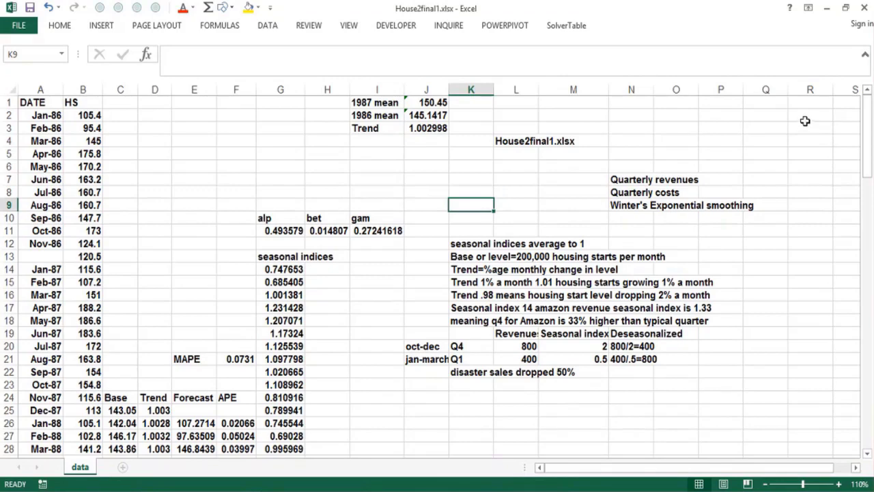
- In K24–K25, define xt as month t housing starts and L(t) as the level estimate at month t's end
click(471, 403)
text(xt=)
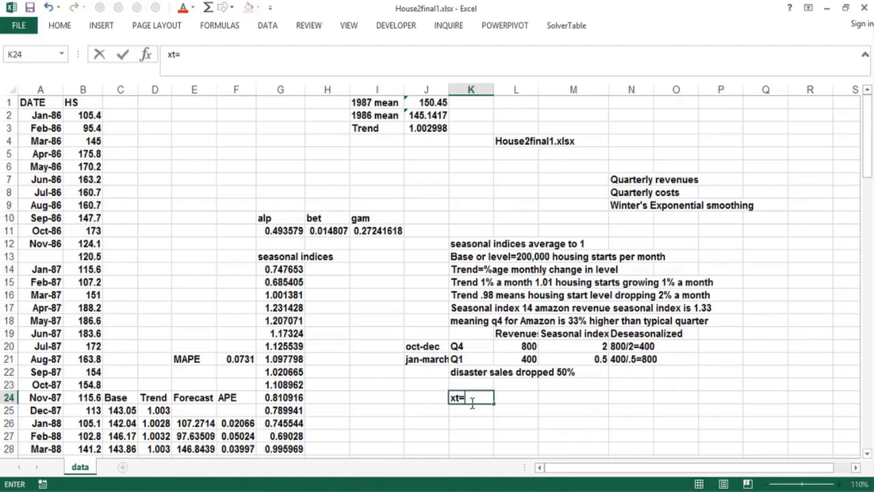
text(month t tho)
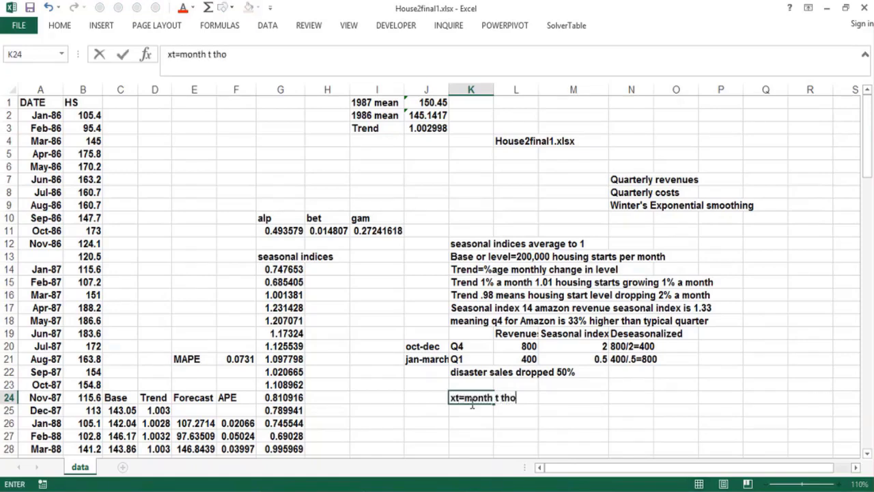
text(using starts)
key(Return)
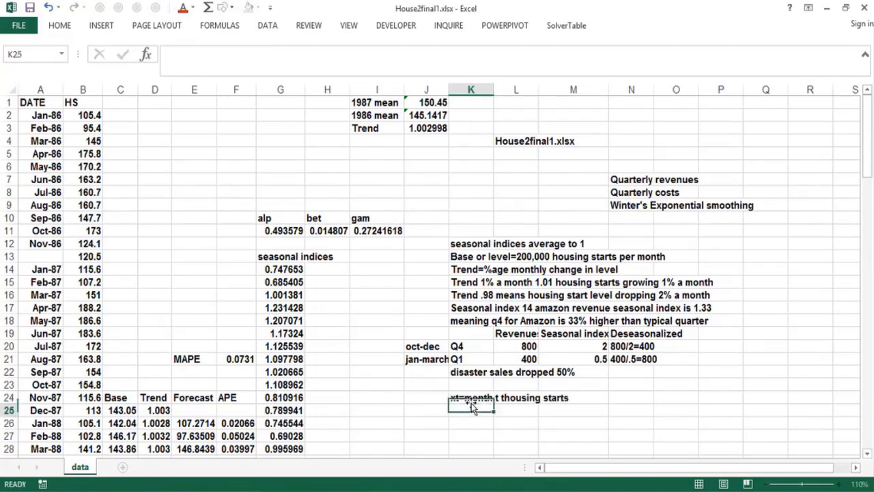
text(L(t)
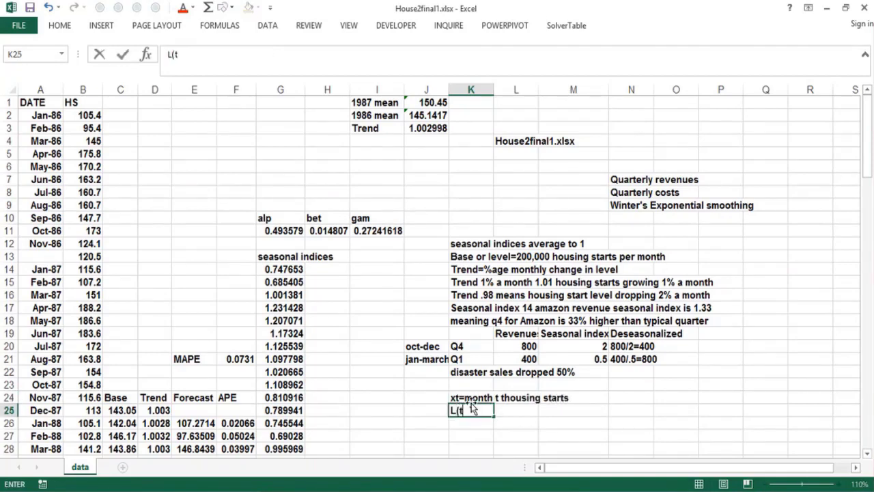
text()=Bas)
key(BackSpace)
key(BackSpace)
key(BackSpace)
text(Estimate of )
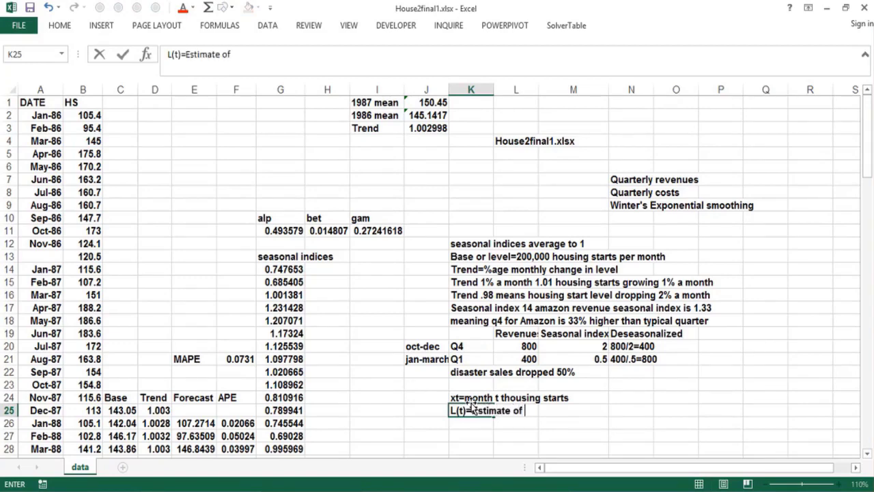
text(leve lat end o)
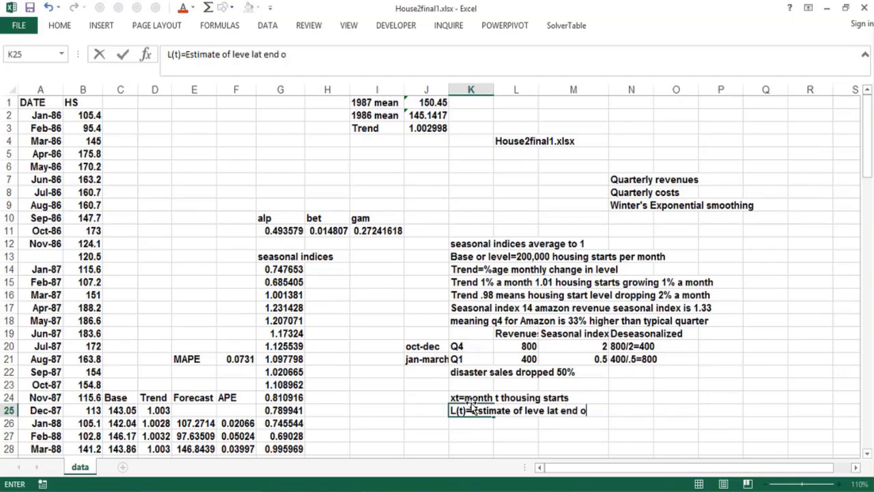
text(f month t)
key(Return)
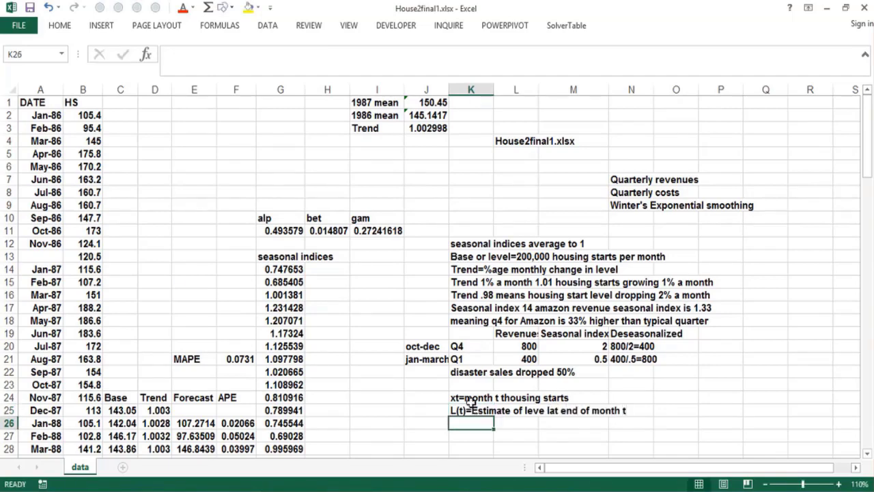
- In K26–K27, define T(t) as the trend estimate and s(t) as the seasonal index estimate
text(T(t)=)
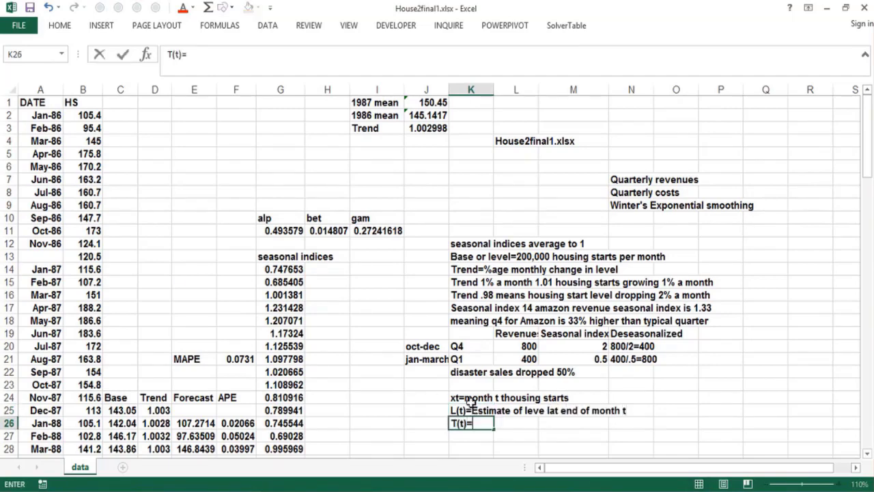
text(estimate of )
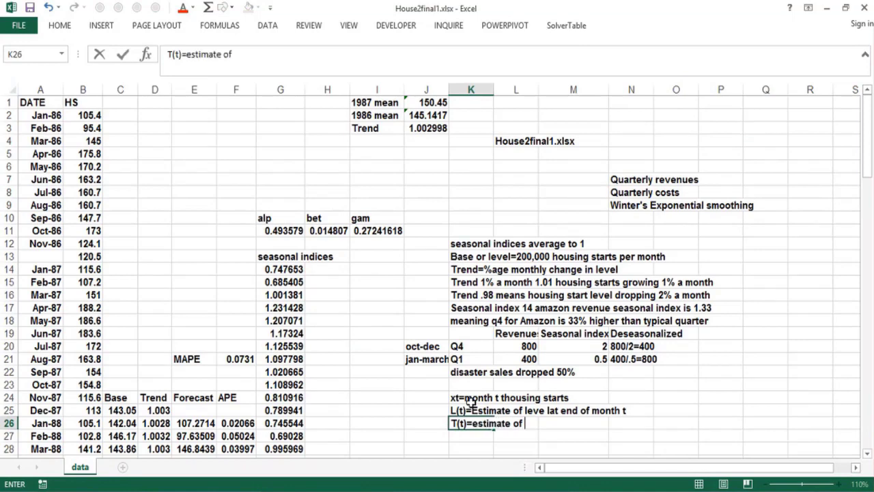
text(trend at end)
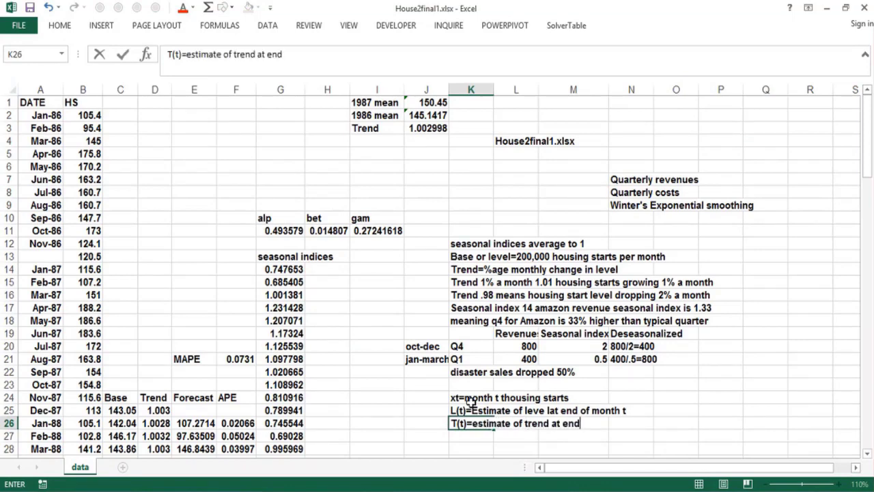
text( of month t)
key(ctrl+Return)
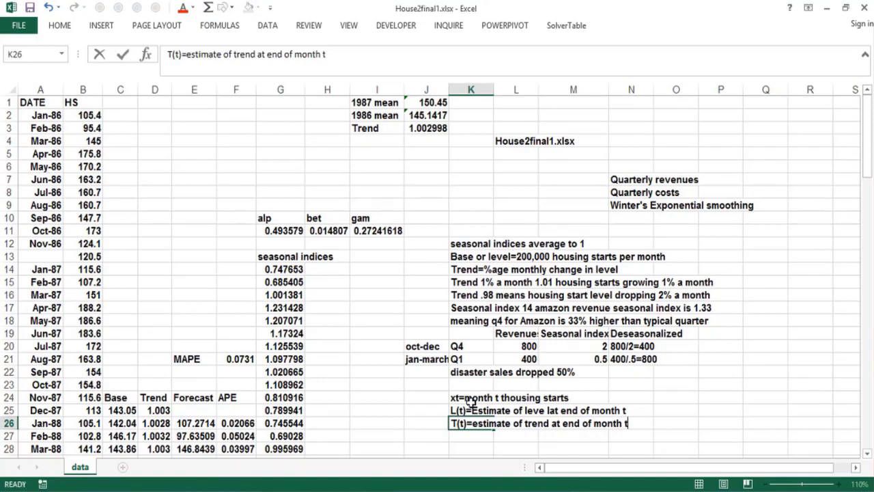
key(Return)
text(s(t))
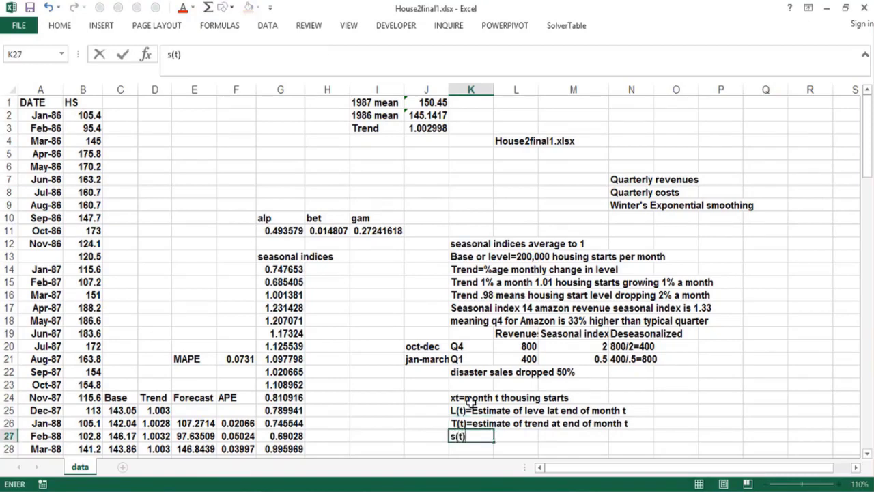
text(=at ned)
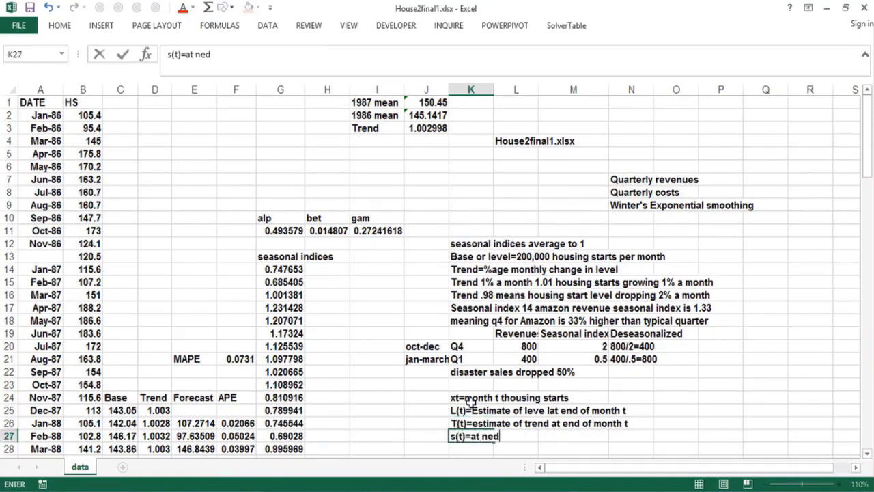
text( of month)
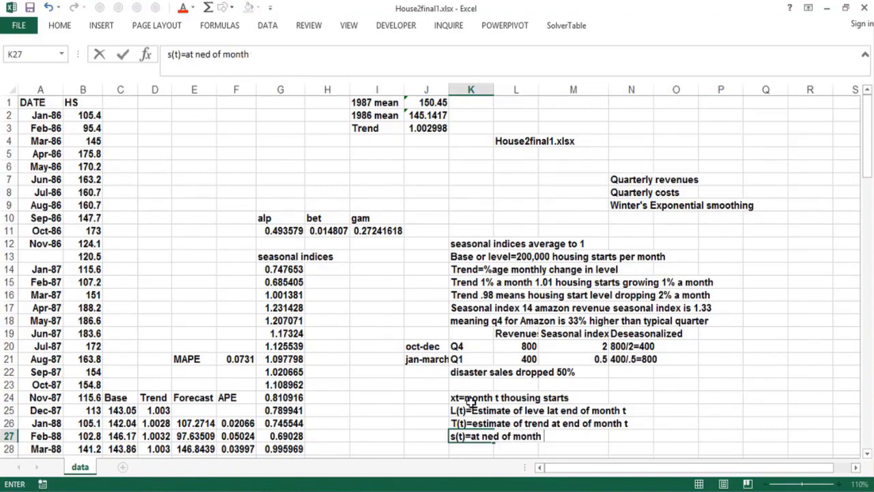
text( t estimate)
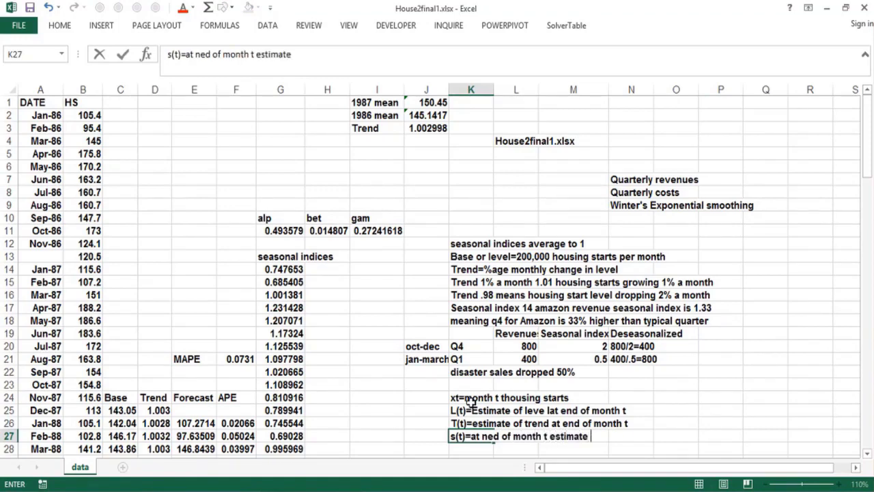
text( of seasonal inde)
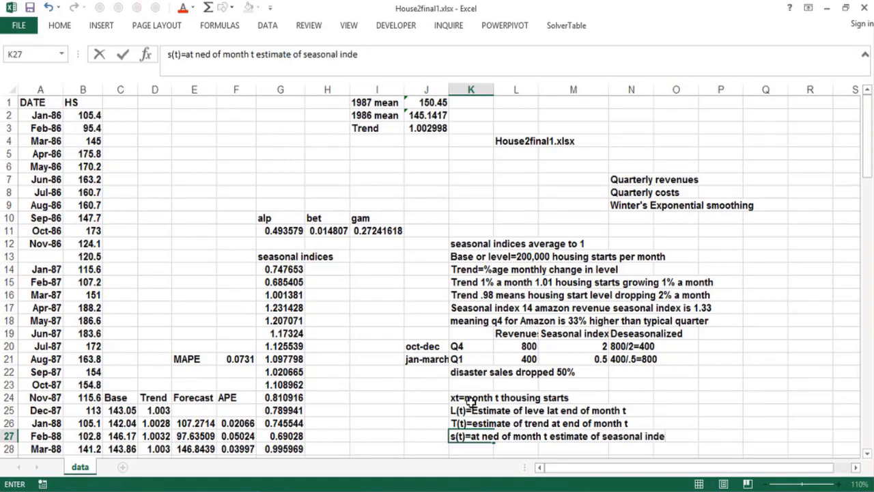
text(x for month)
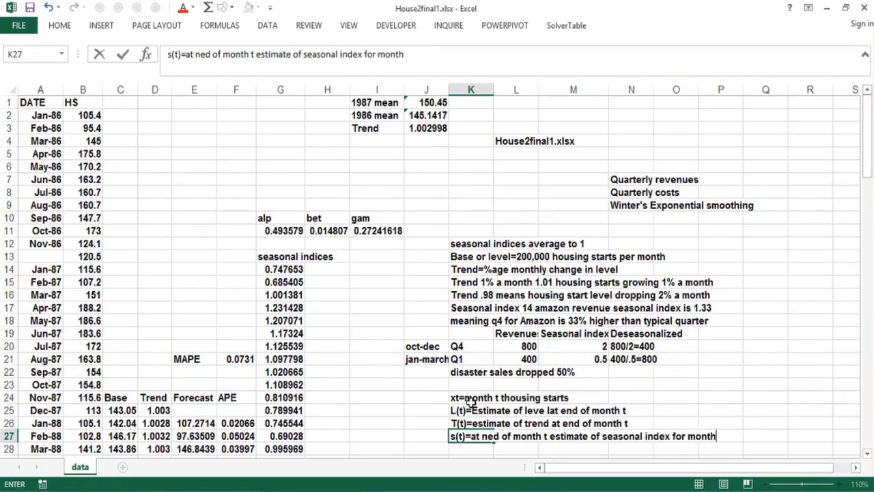
text( t)
key(Return)
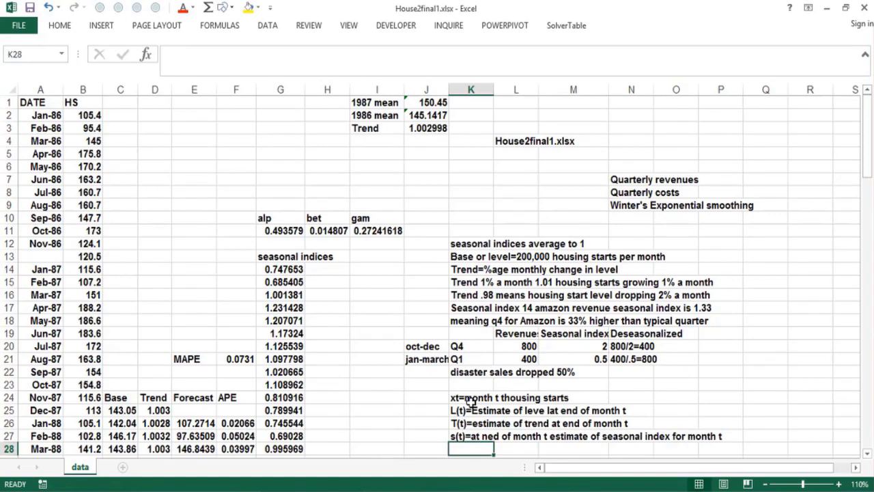
- Enter 'f(t,k)=at end of month t our forecast k periods ahead' in K28
key(Return)
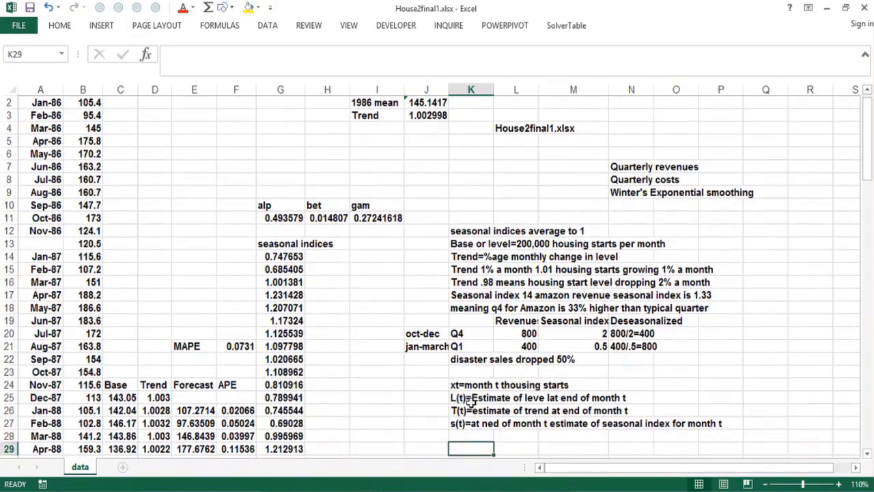
key(Up)
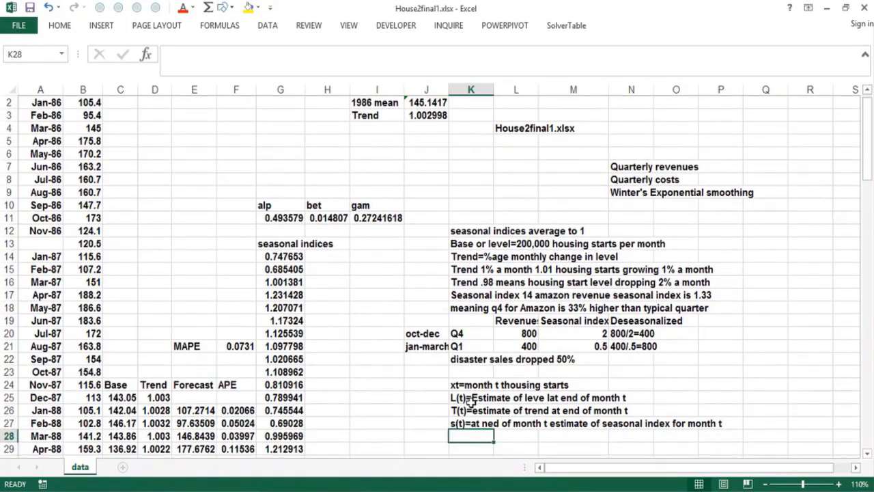
text(f(t,k))
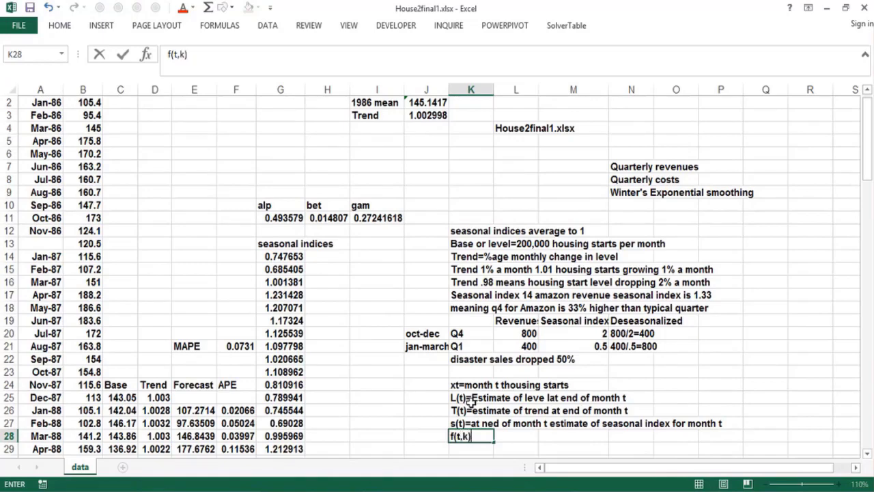
text(=at end)
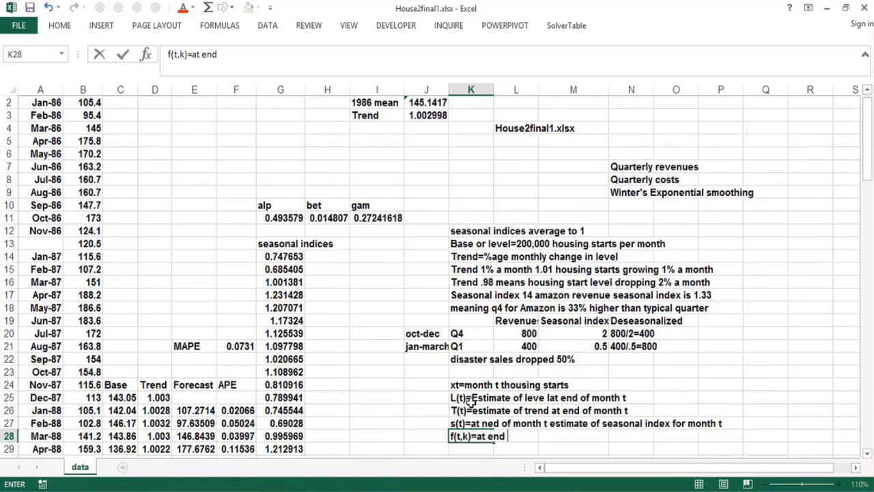
text( of month t )
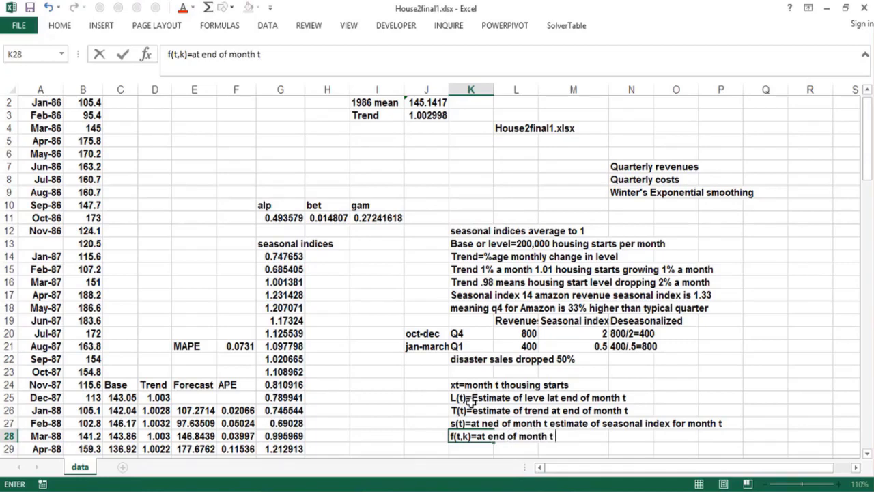
text(our forecast)
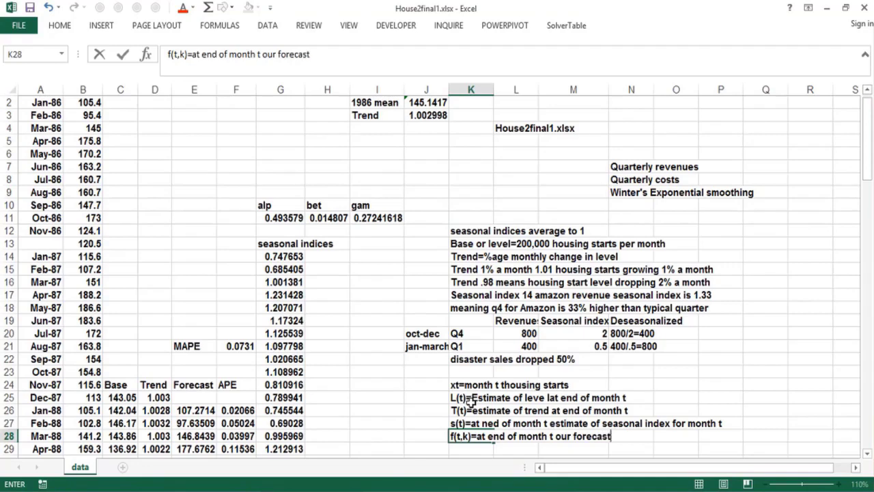
text( k periods)
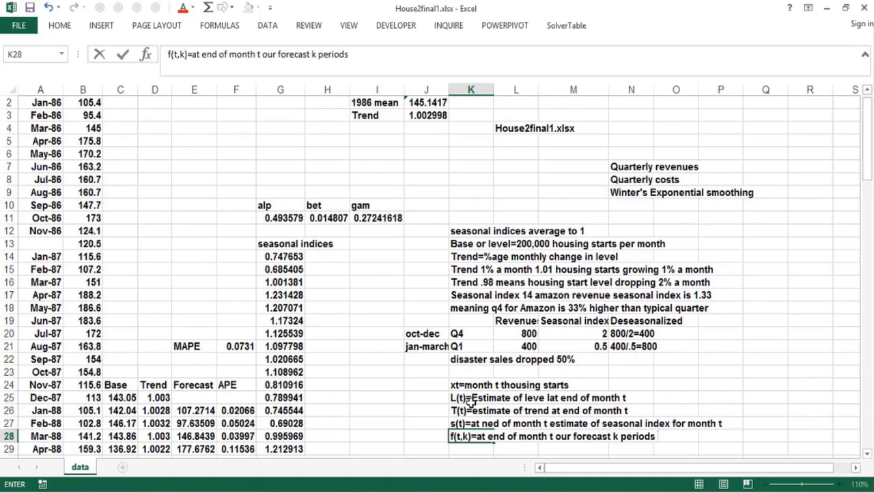
text(ahead)
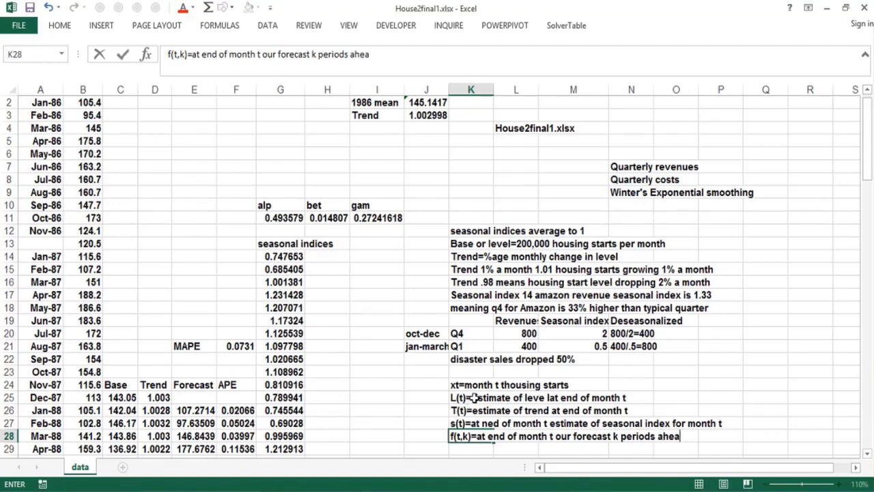
key(Return)
key(Return)
key(Down)
key(Down)
key(Down)
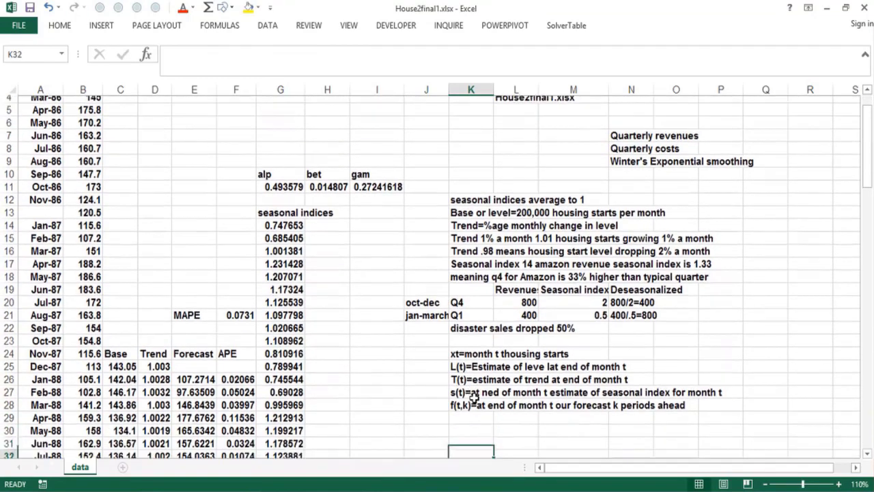
key(Up)
key(Up)
key(Up)
key(Left)
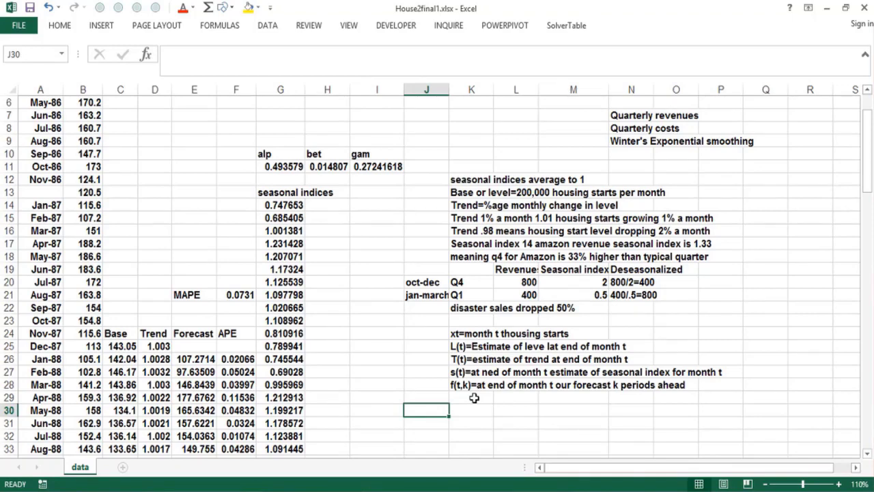
- Enter the level equation L(t)=alpha*(xt/s(t-12))+(1-alpha)*L(t-1)*T(t-1) in J30, fixing its typos
text(L(t))
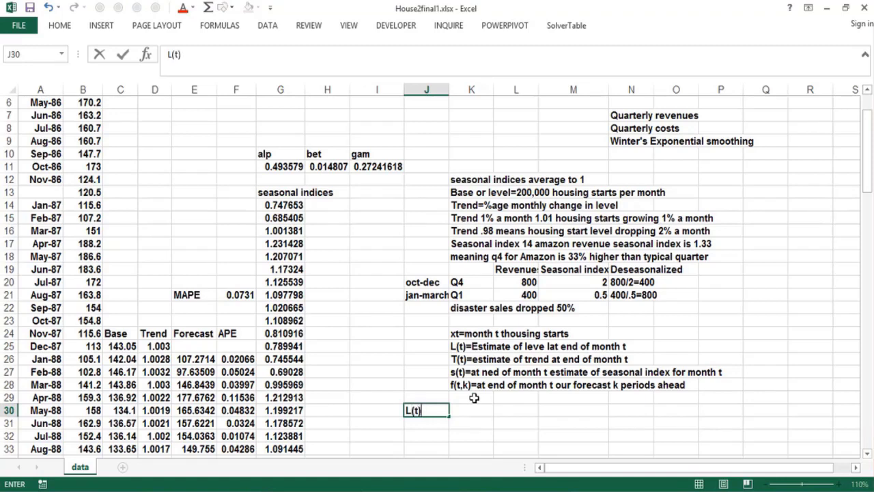
text(=aplha)
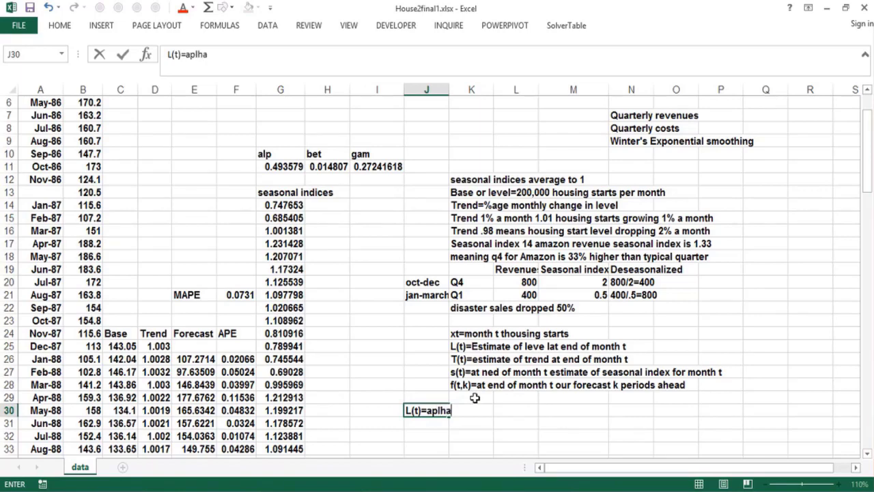
key(BackSpace)
key(BackSpace)
key(BackSpace)
key(BackSpace)
text(llpha*)
key(BackSpace)
key(BackSpace)
key(BackSpace)
key(BackSpace)
key(BackSpace)
text(pha*(x()
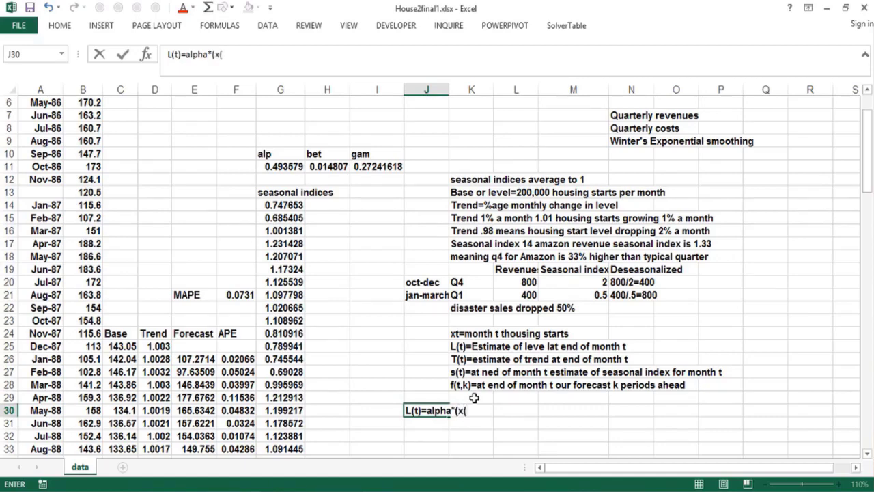
key(BackSpace)
text(r)
text(/)
text(s)
text(()
text(t)
text(-12)))
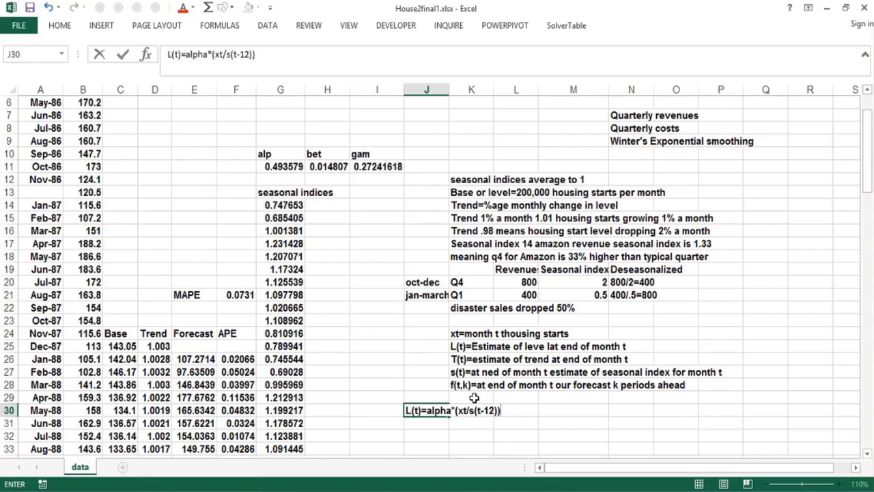
click(254, 55)
text(+(1-alpha)*)
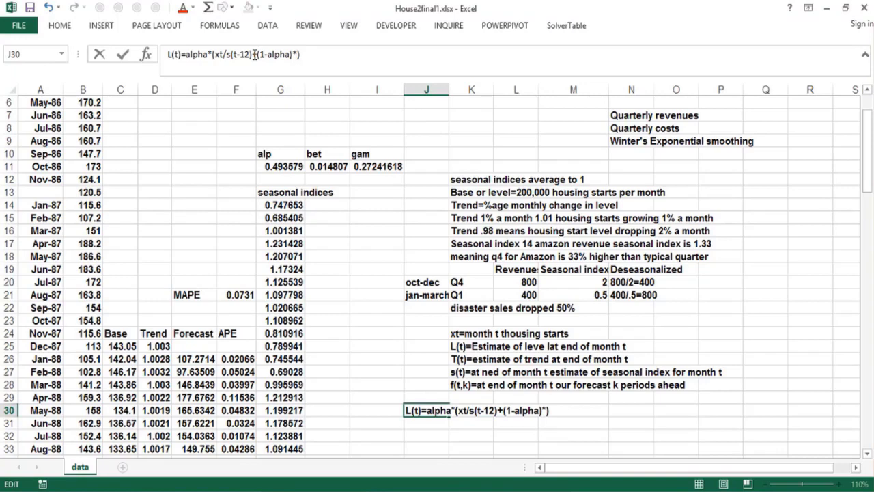
key(BackSpace)
text(L(t-1)*T()
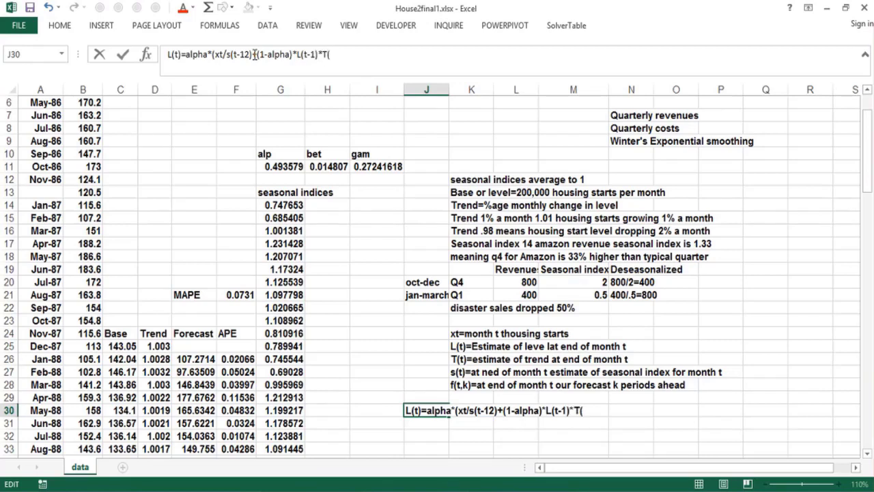
text(t-1))
key(Return)
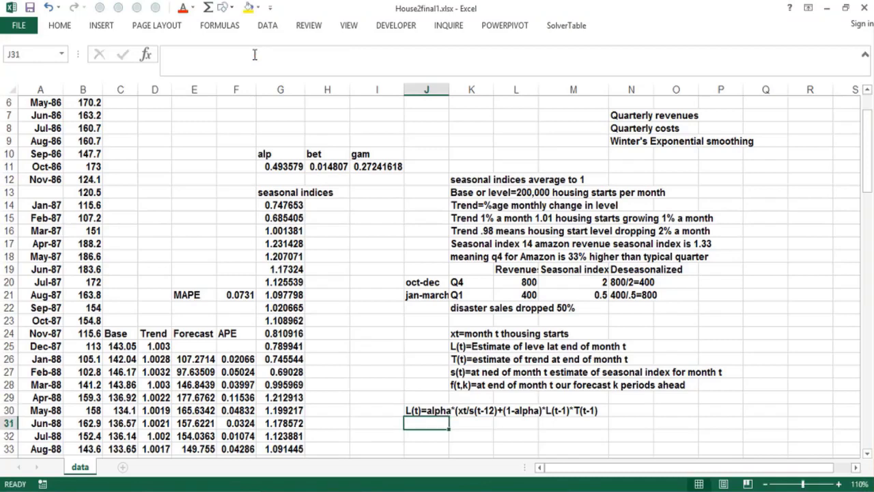
- Enter T(t)=beta*(L(t)/L(t-1))+(1-beta)*T(t-1) in J31, fixing its typos
text(T(t)
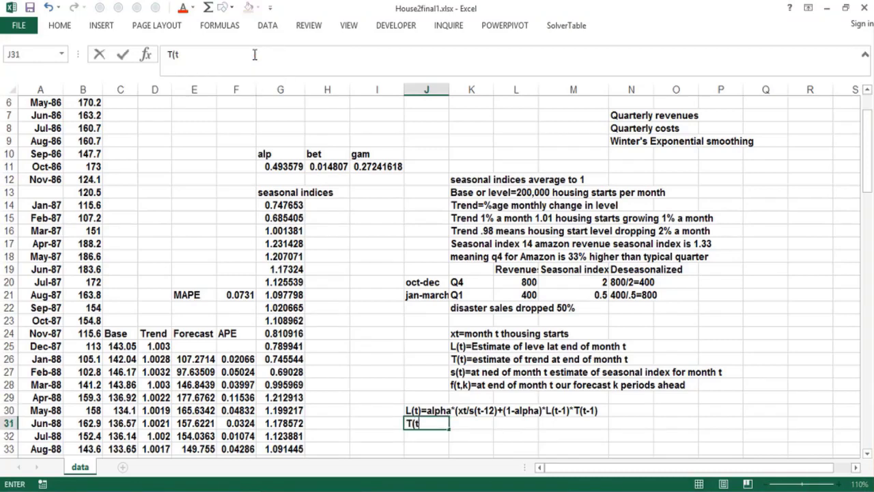
text()=beta)
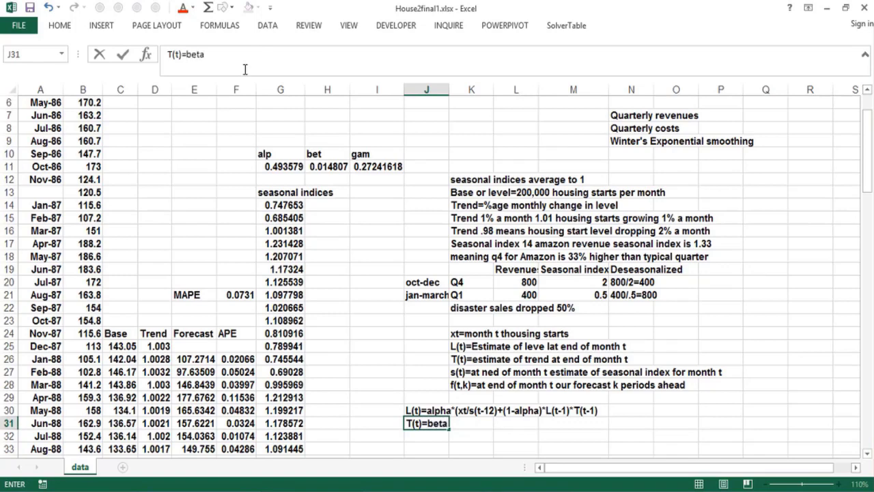
text(*(Lt)
key(BackSpace)
text((t)/;)
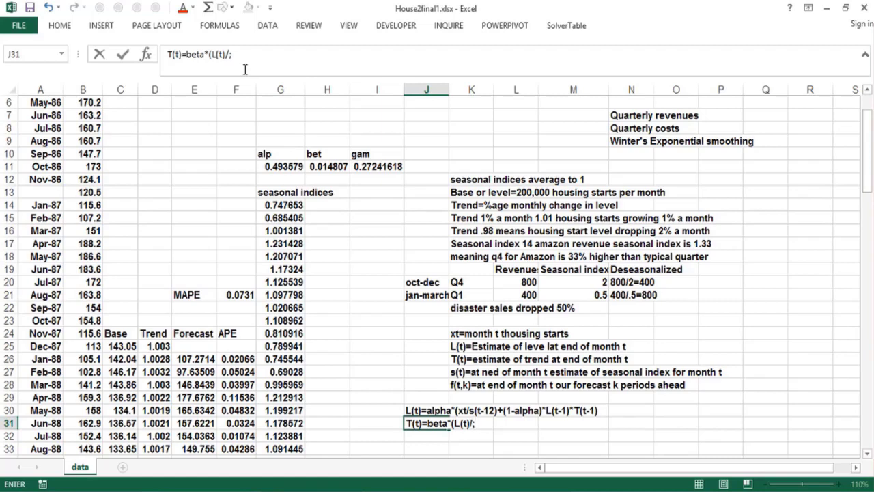
key(BackSpace)
text(L(t-1))+(1-beta)
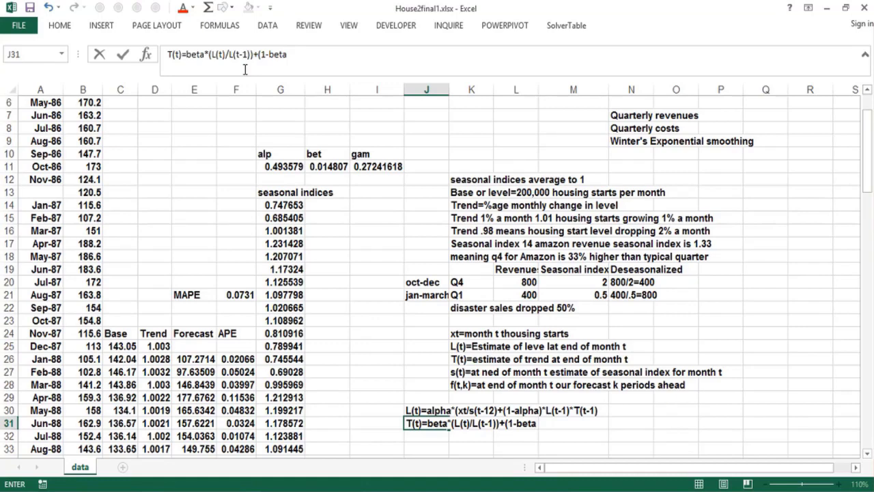
text()*T(t-1))
key(Return)
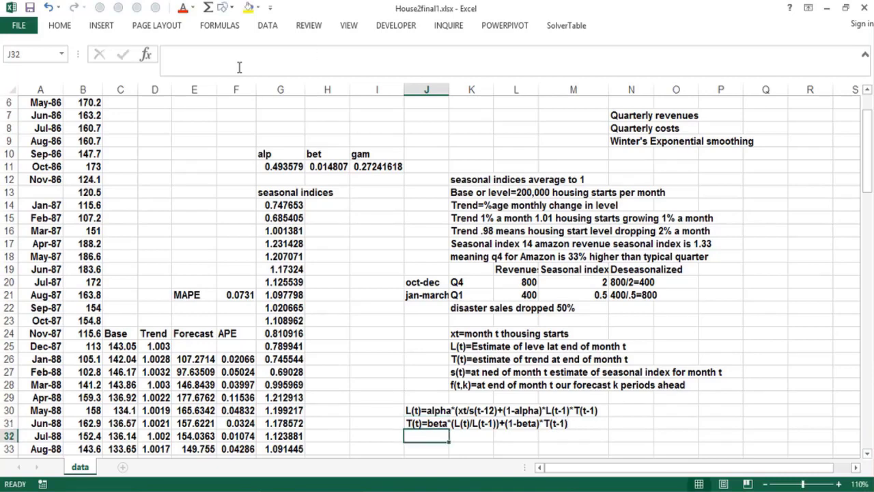
- Enter s(t)=gamma*(x(t)/L(t))+(1-gamma)*s(t-12) in J32, fixing its typo
text(s(t)
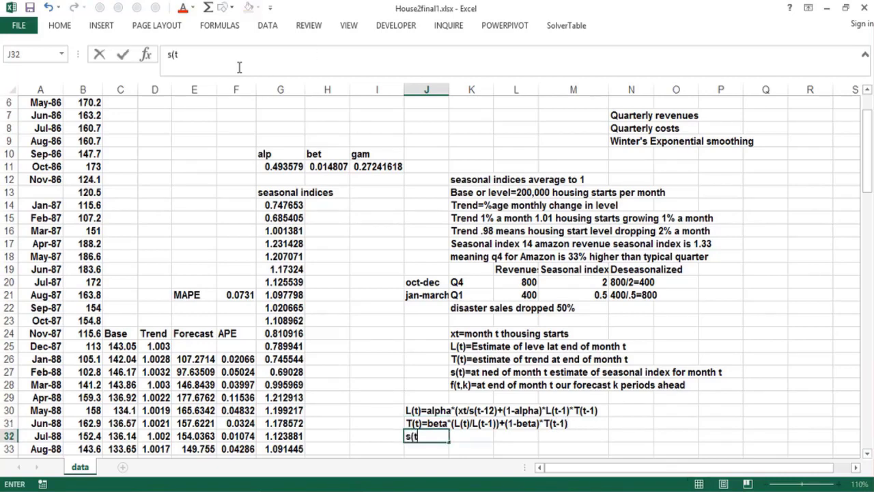
text()=gamma)
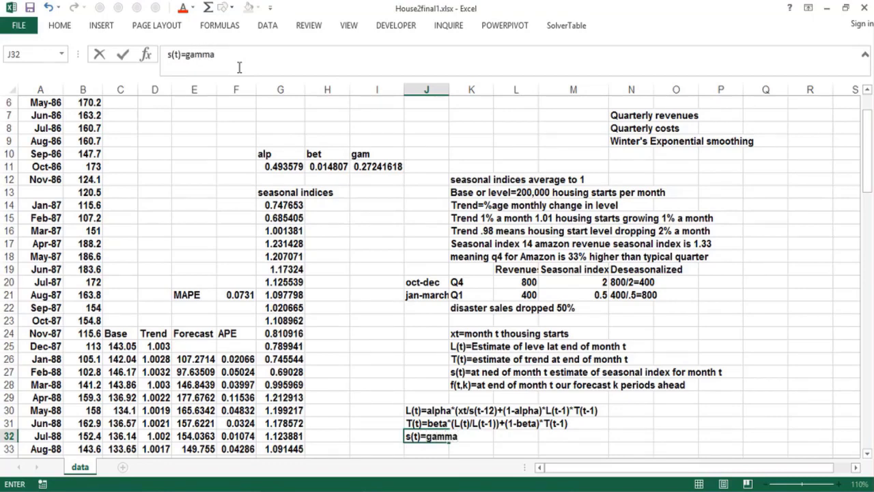
text(*(x(t)/L)
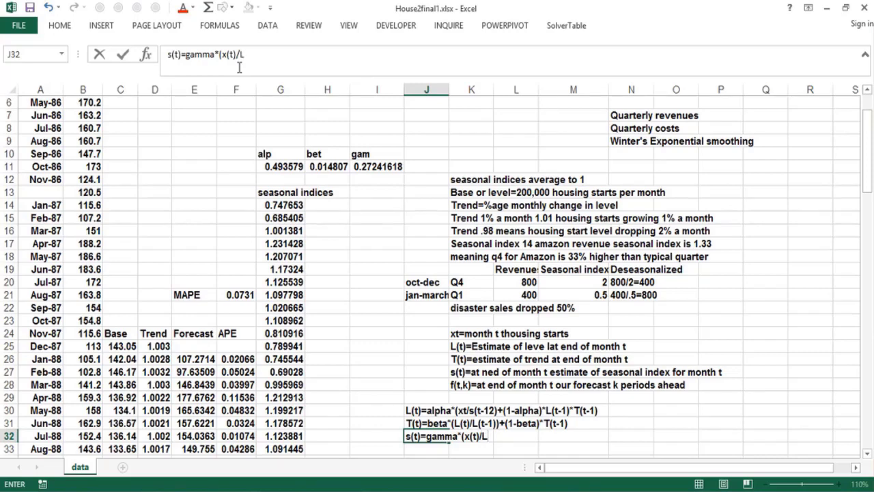
text((t)))
text(+(1)
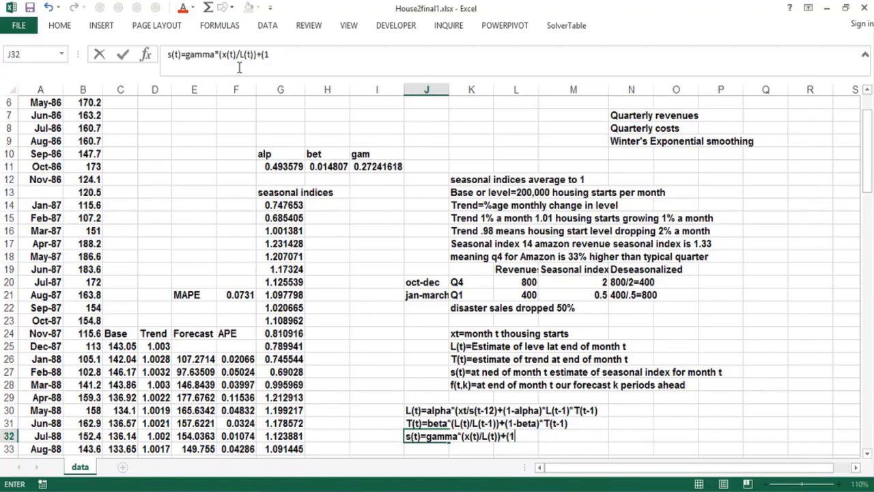
text(-gamma)
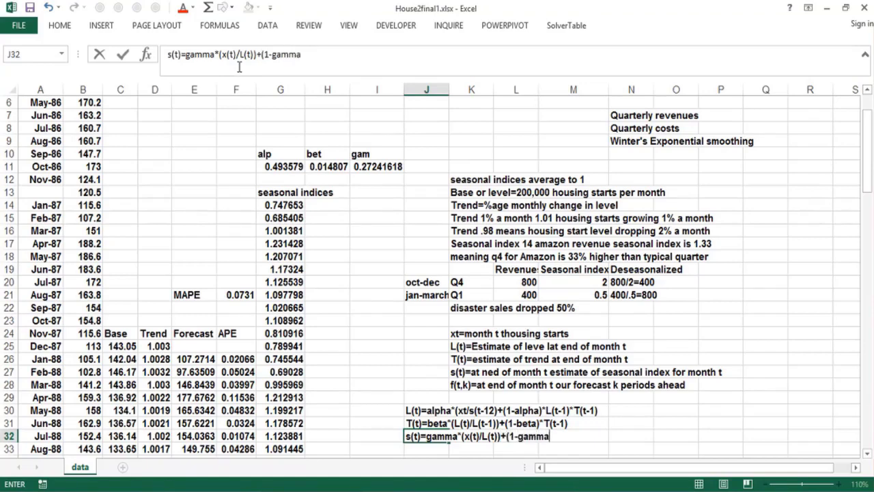
text()*st)
key(BackSpace)
text((t-12))
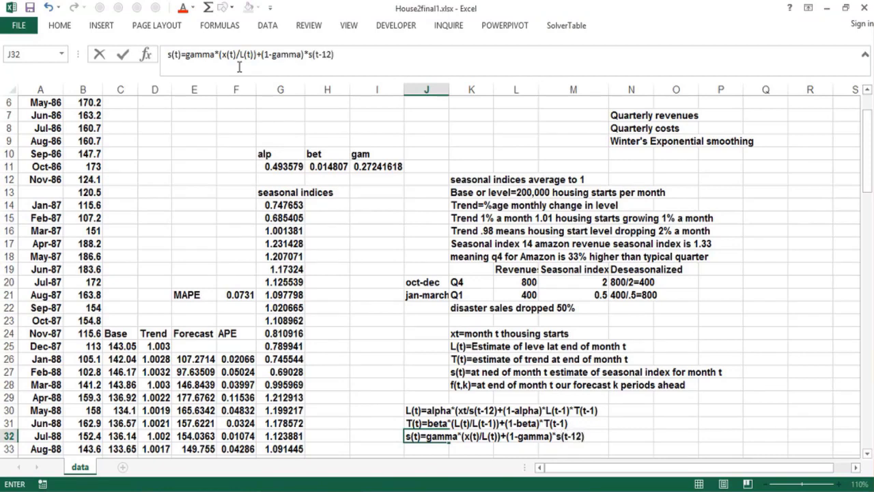
key(Return)
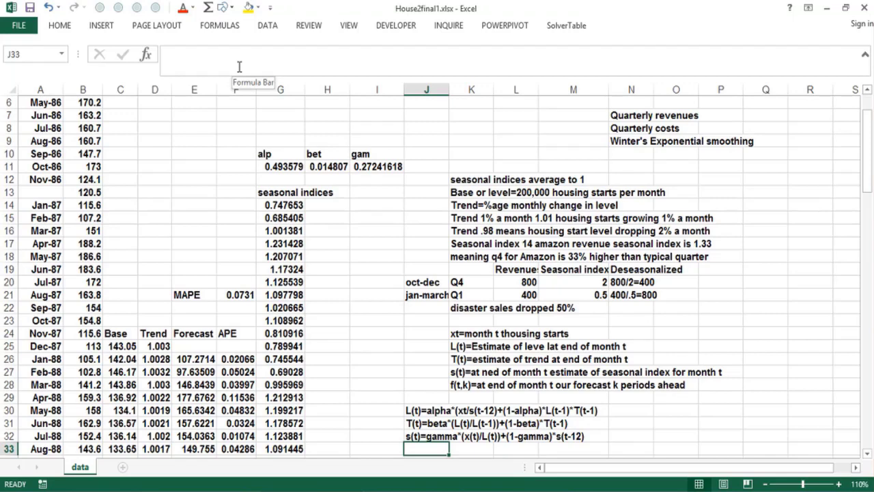
- Enter the forecast equation f(t,k)=L(t)*T(t)^k*s(t+k-12) in J33
key(Down)
key(Down)
key(Up)
key(Up)
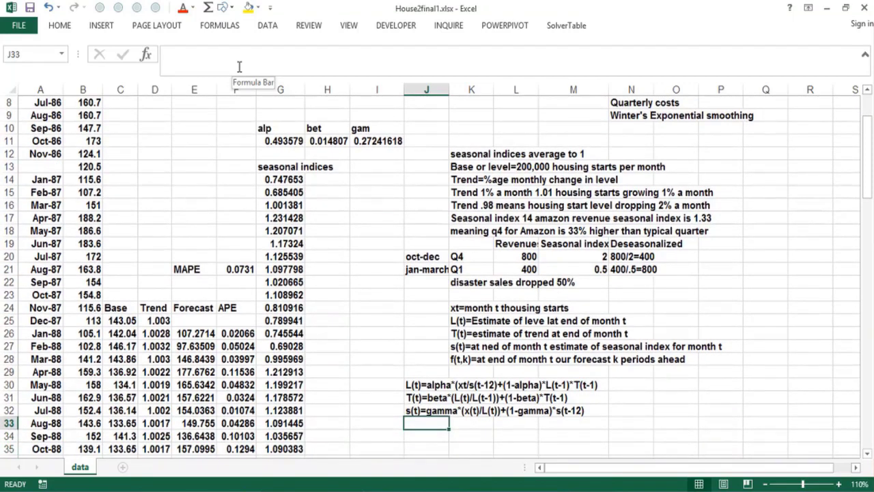
text(f(t)
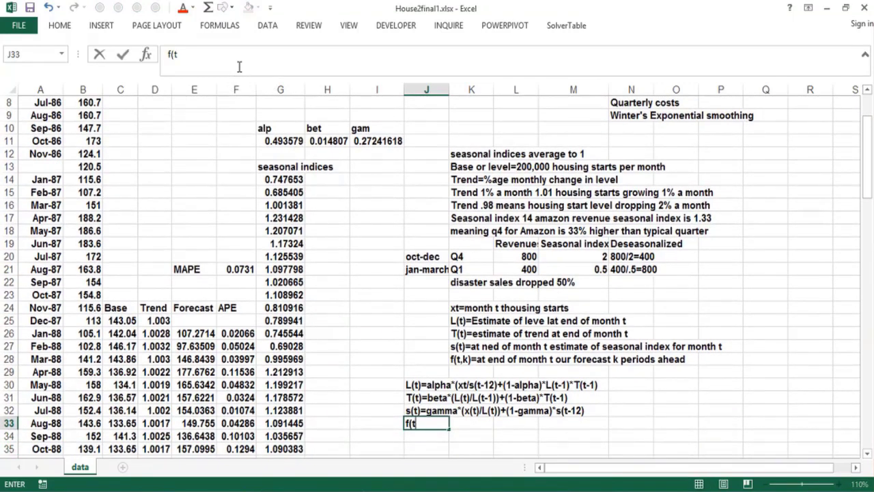
text(,k)=)
text(L(t))
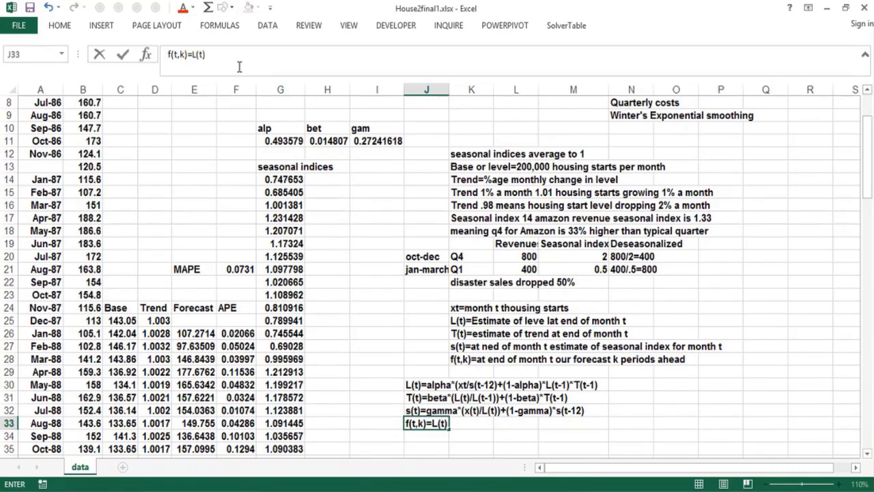
text(*T(t)^k)
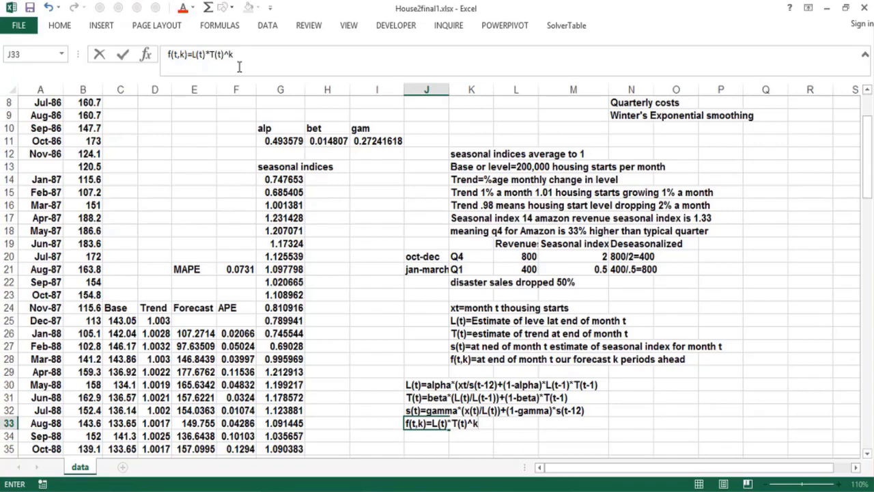
click(239, 67)
text(*s(t+k)
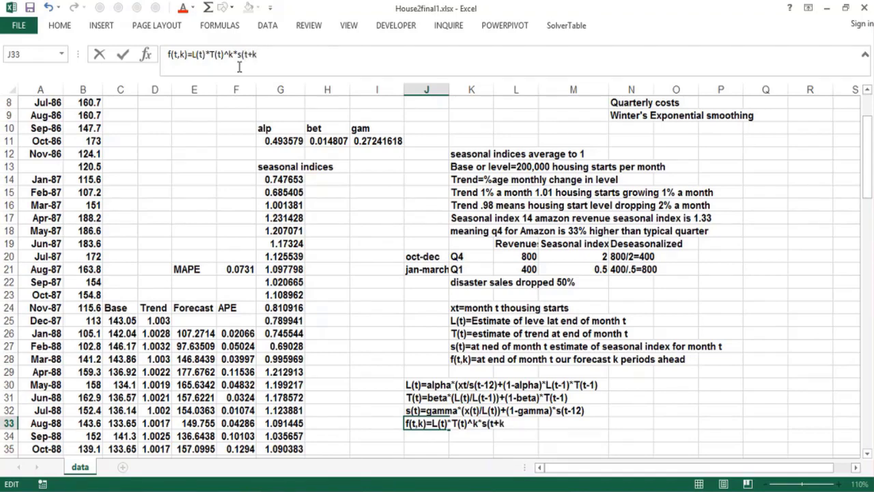
text(-12))
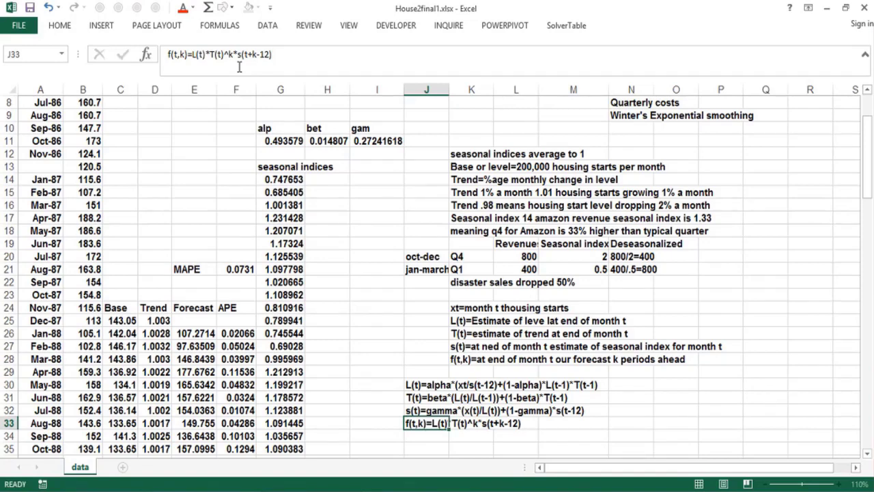
key(Return)
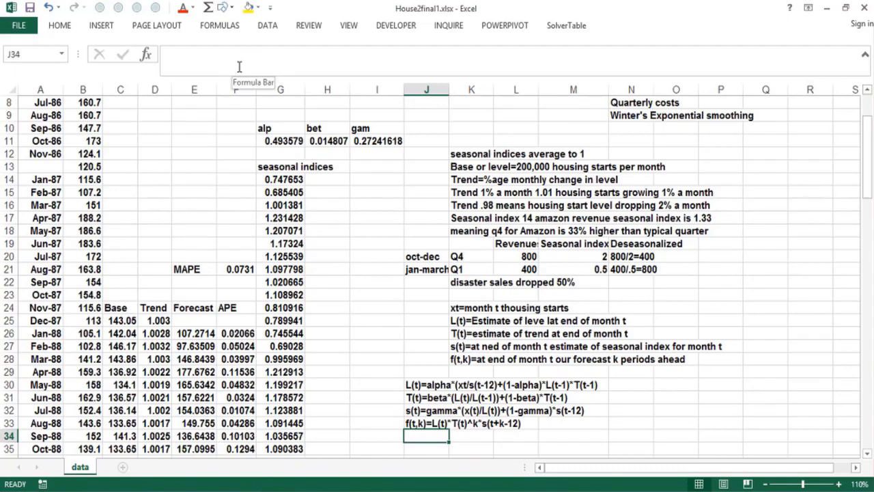